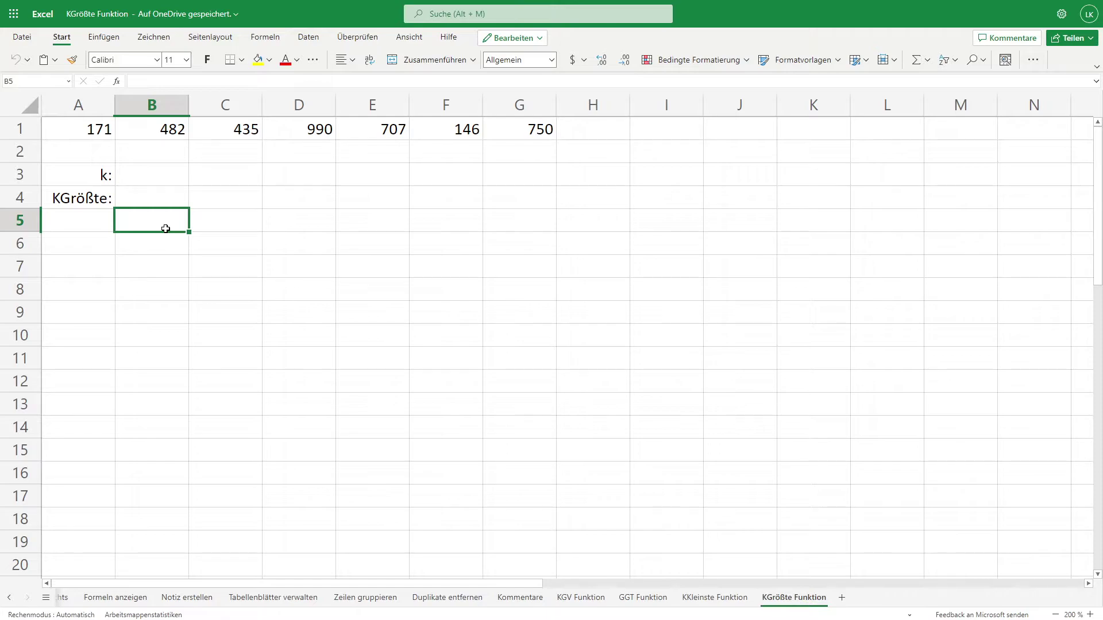
# Move up to cell B4, where the KGRÖSSTE formula will go.
pyautogui.press('Up')
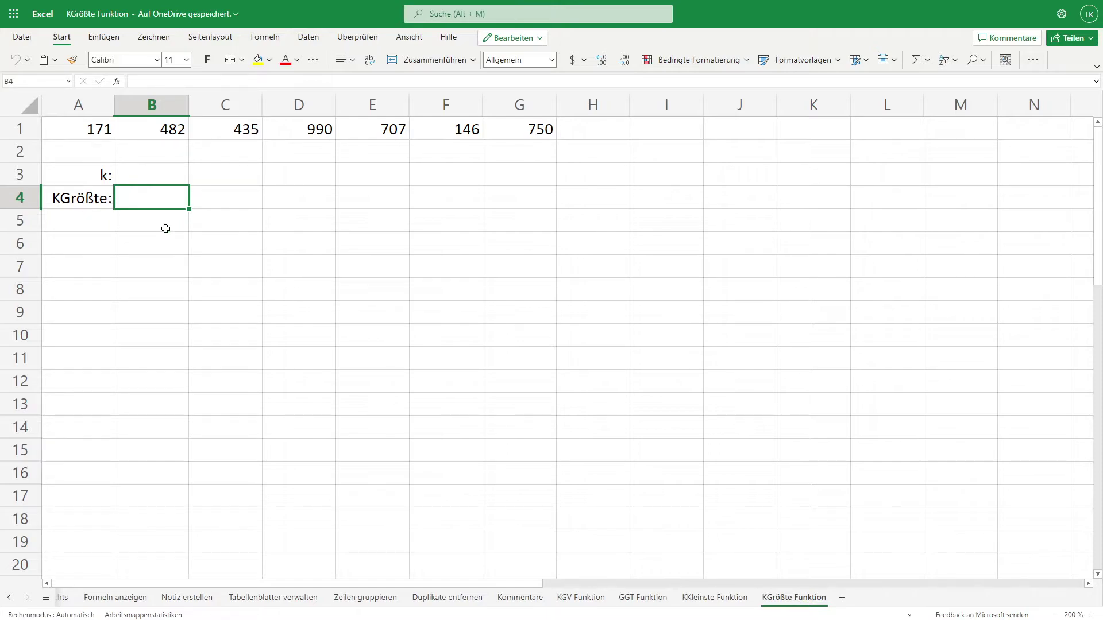
# Enter =KGRÖSSTE(A1:G1;B3) in B4, with A1:G1 as the data and B3 as k.
pyautogui.write('=')
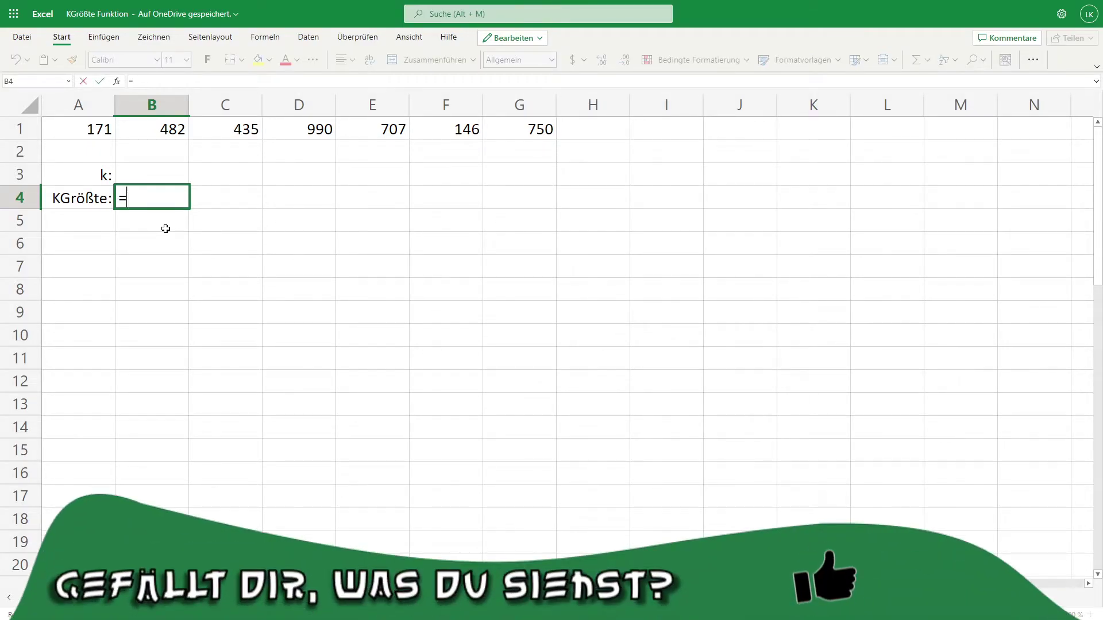
pyautogui.write('KGR')
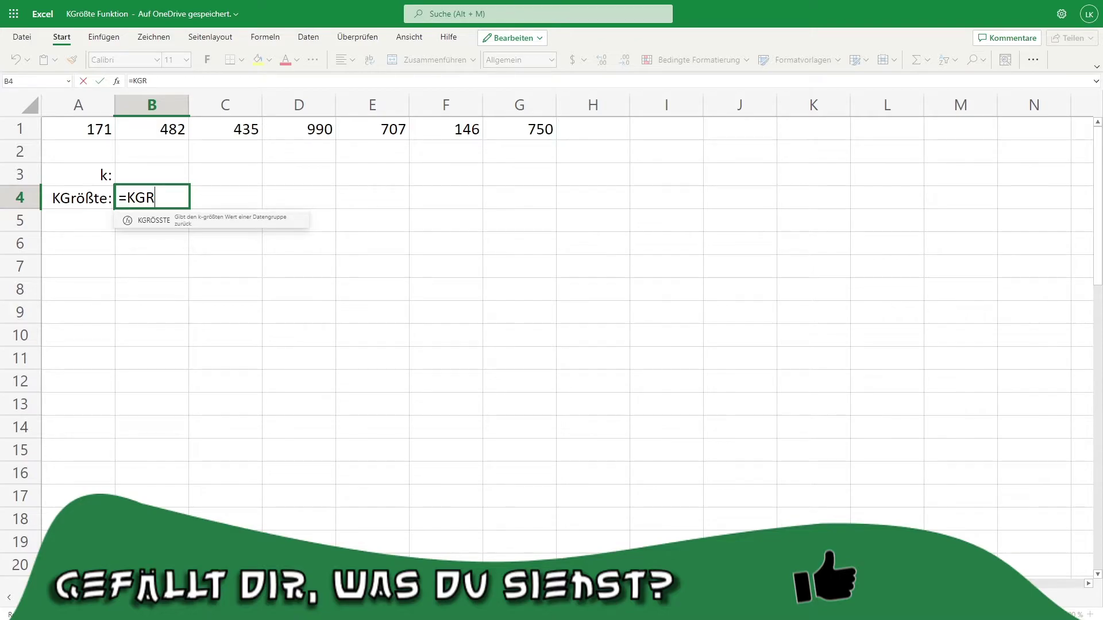
pyautogui.click(167, 226)
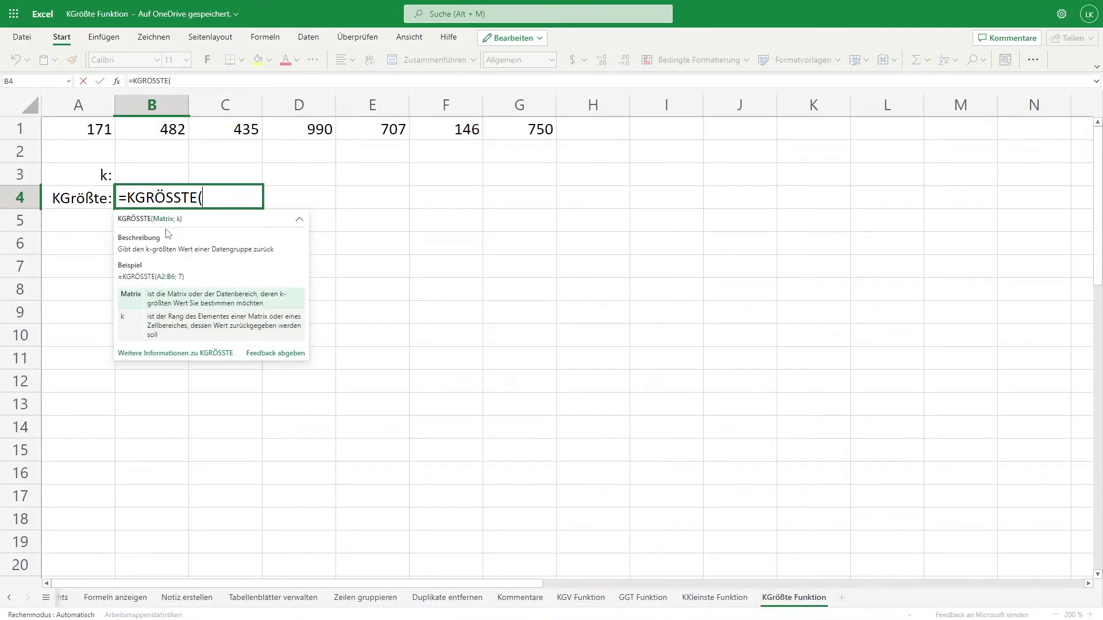
pyautogui.moveTo(98, 133); pyautogui.dragTo(535, 130)
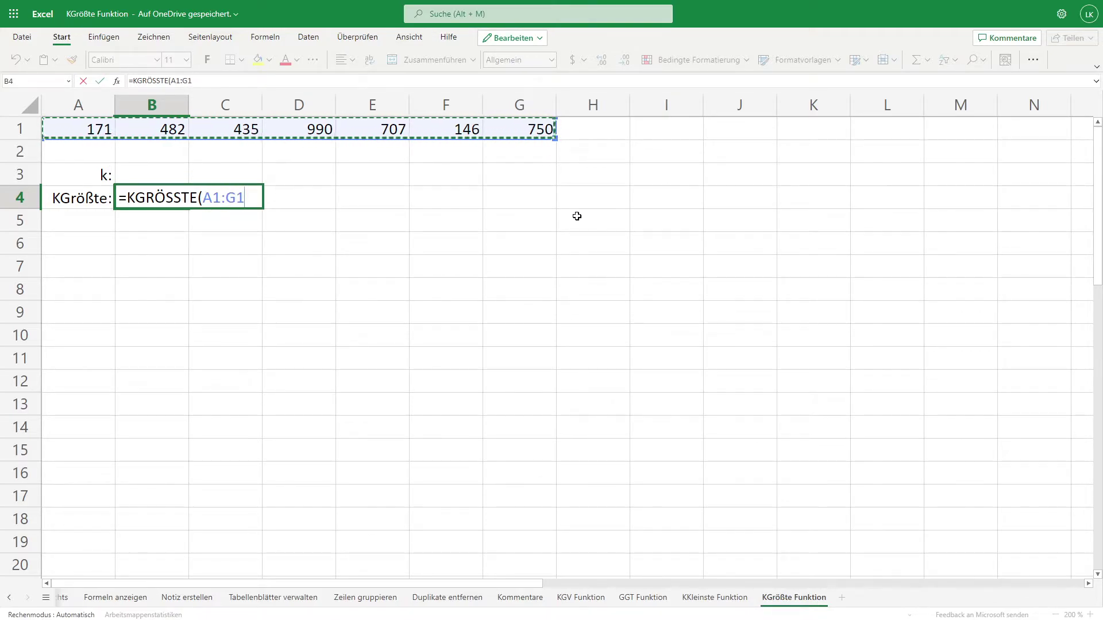
pyautogui.write(';')
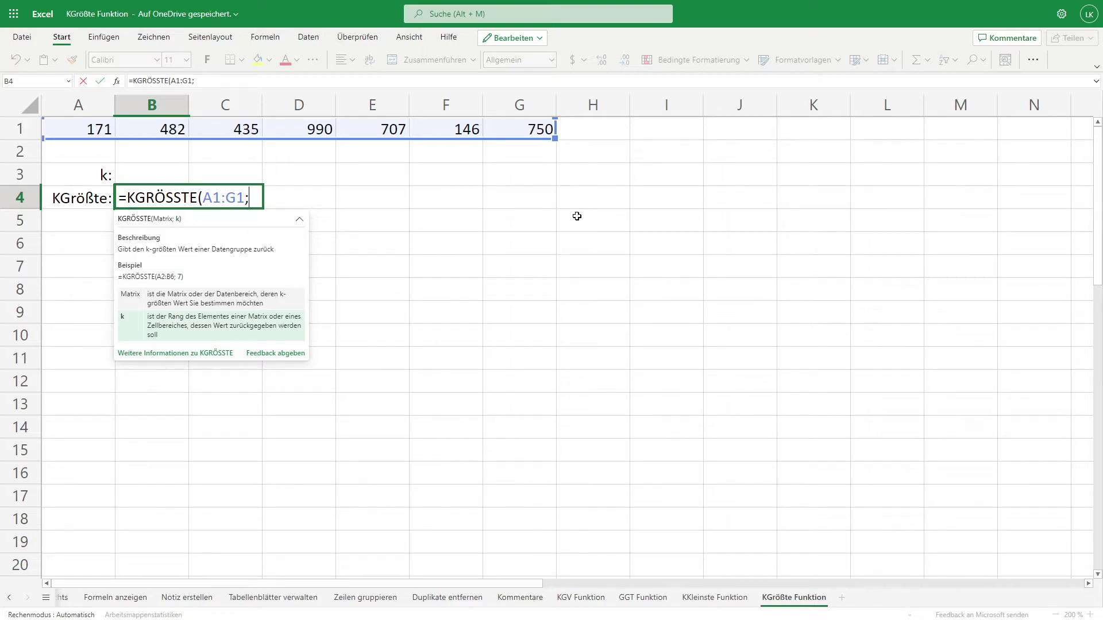
pyautogui.click(156, 173)
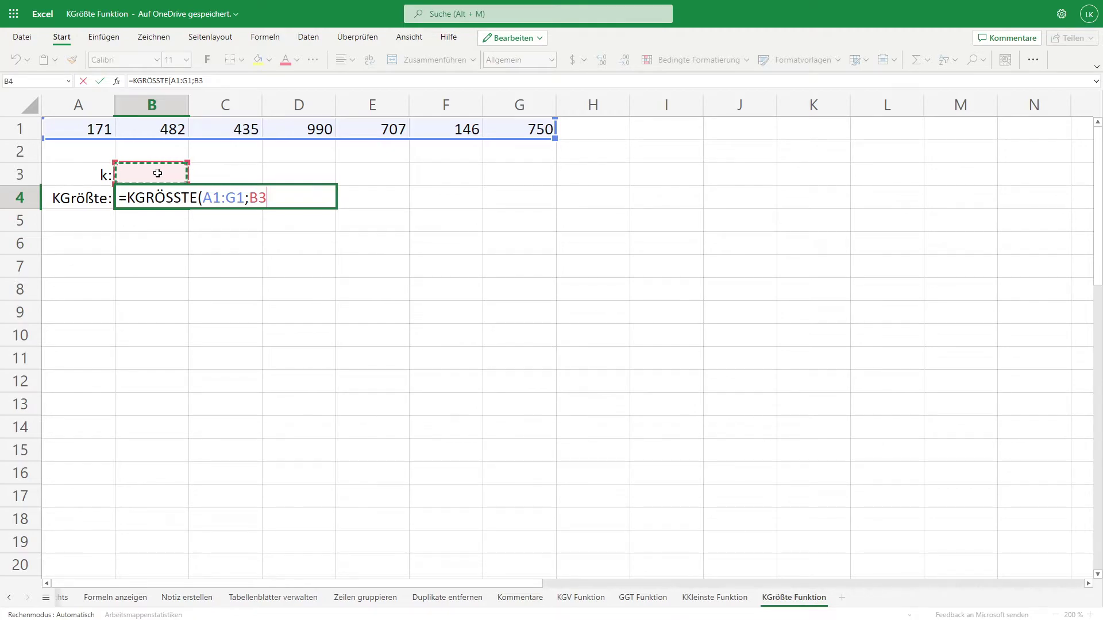
pyautogui.write(')')
pyautogui.press('Return')
pyautogui.click(157, 173)
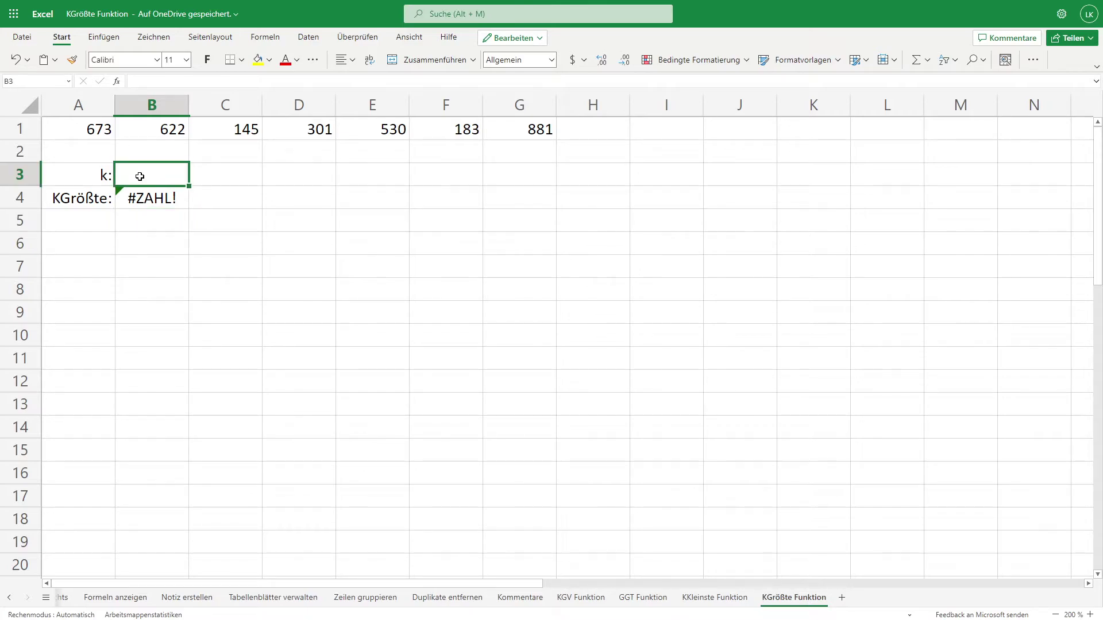
# Set k to 1 in B3 and check the random-number formula in F1.
pyautogui.write('1')
pyautogui.press('Return')
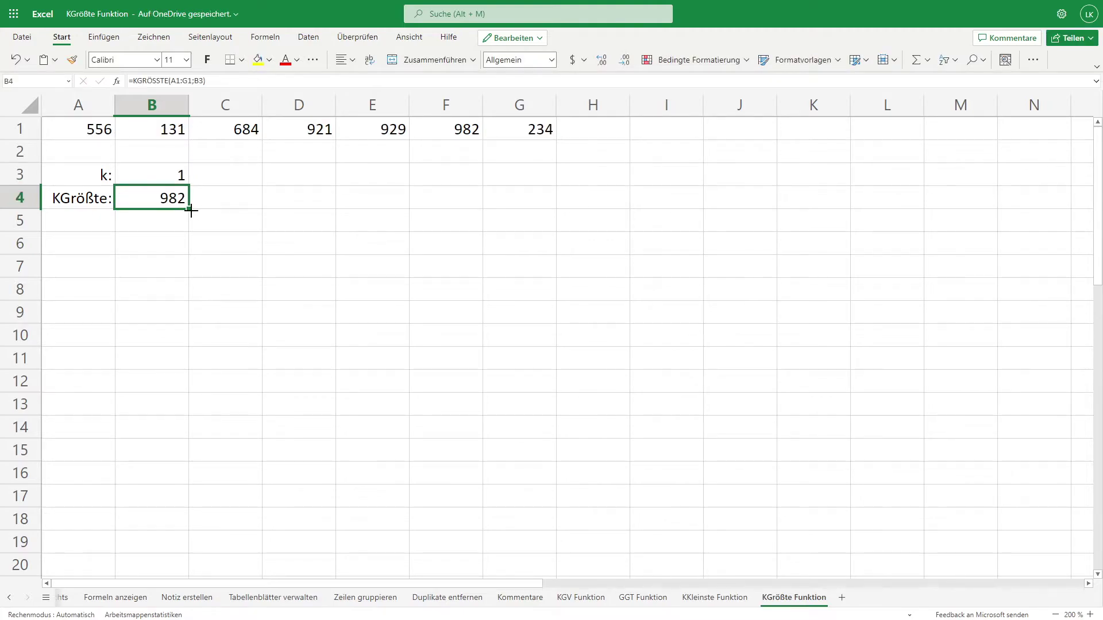
pyautogui.click(238, 233)
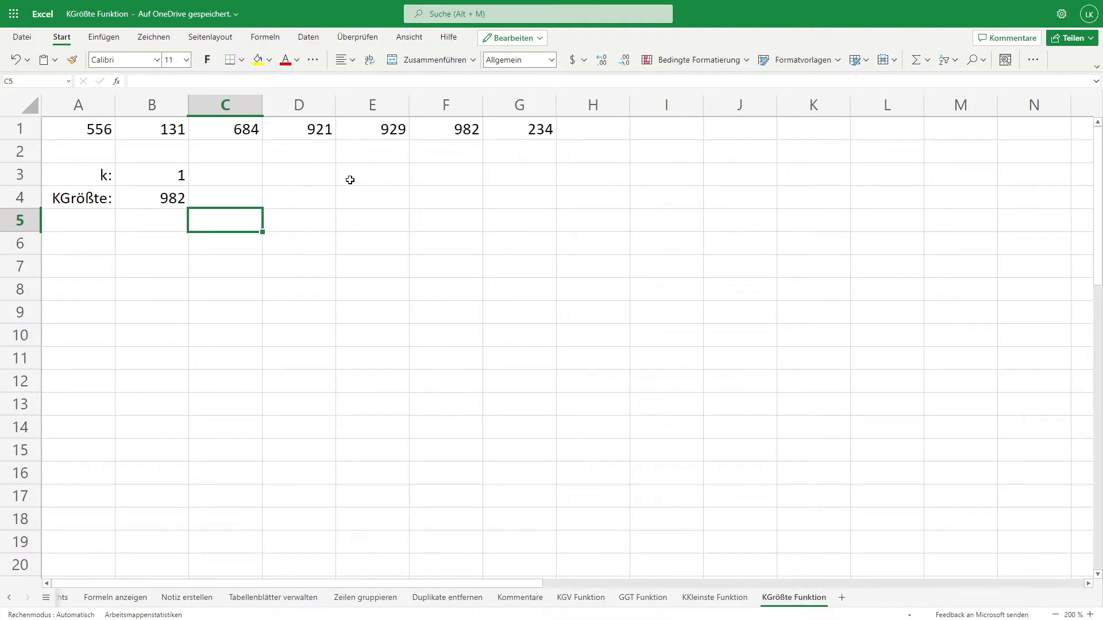
pyautogui.click(453, 132)
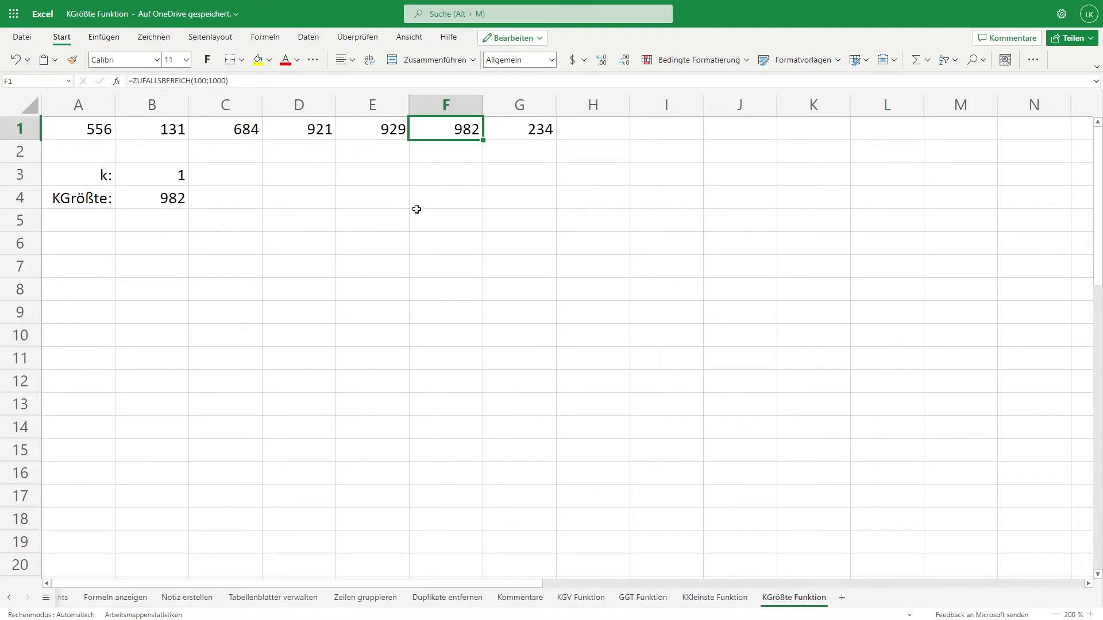
# Set k to 2 in B3 and check the ZUFALLSBEREICH formulas in A1 and B1.
pyautogui.click(150, 179)
pyautogui.write('2')
pyautogui.press('Return')
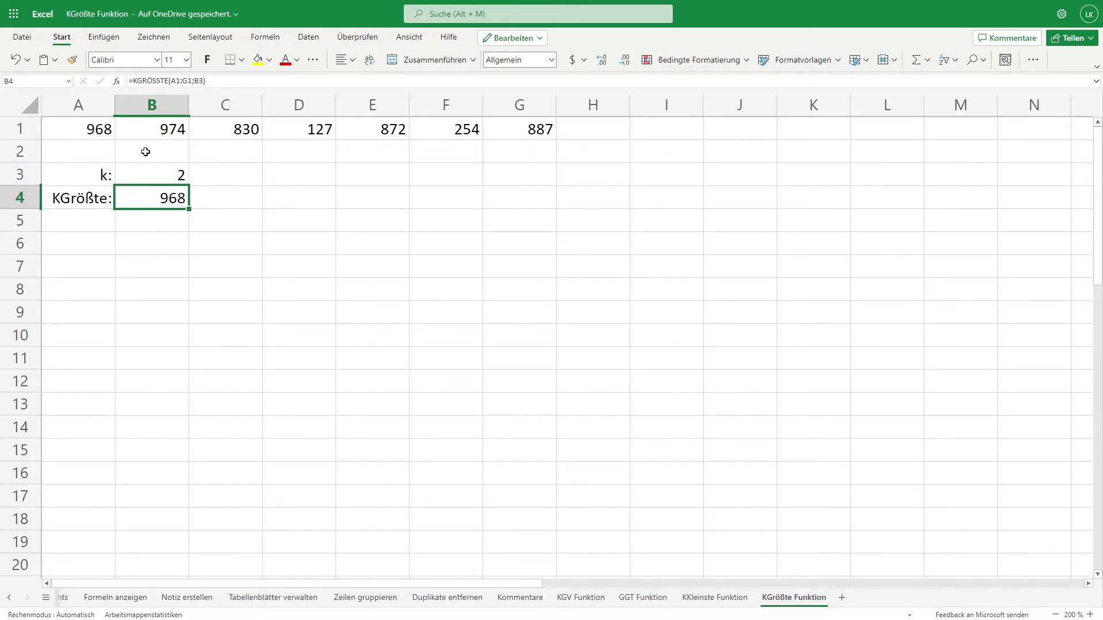
pyautogui.click(106, 131)
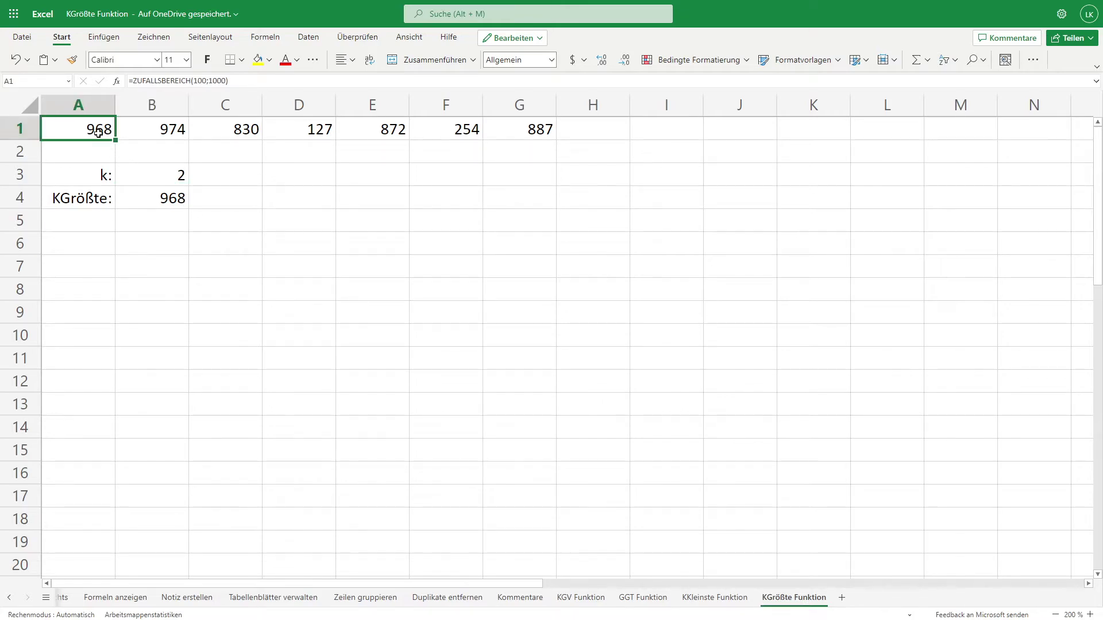
pyautogui.click(160, 130)
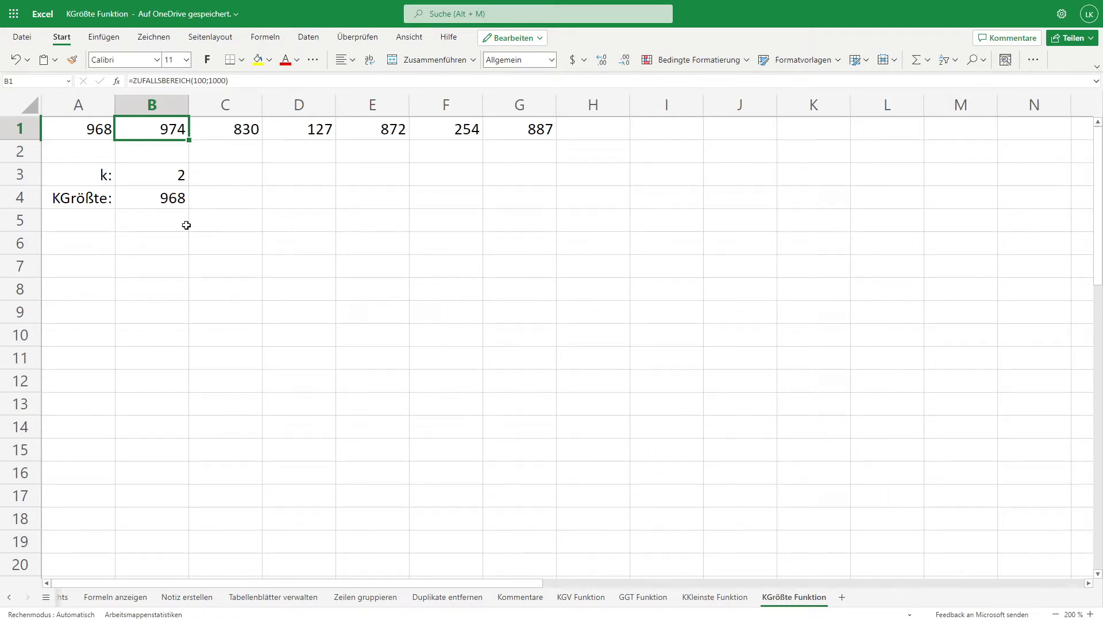
# Set k to 3 in B3 so B4 returns the third-largest number, 612.
pyautogui.click(167, 178)
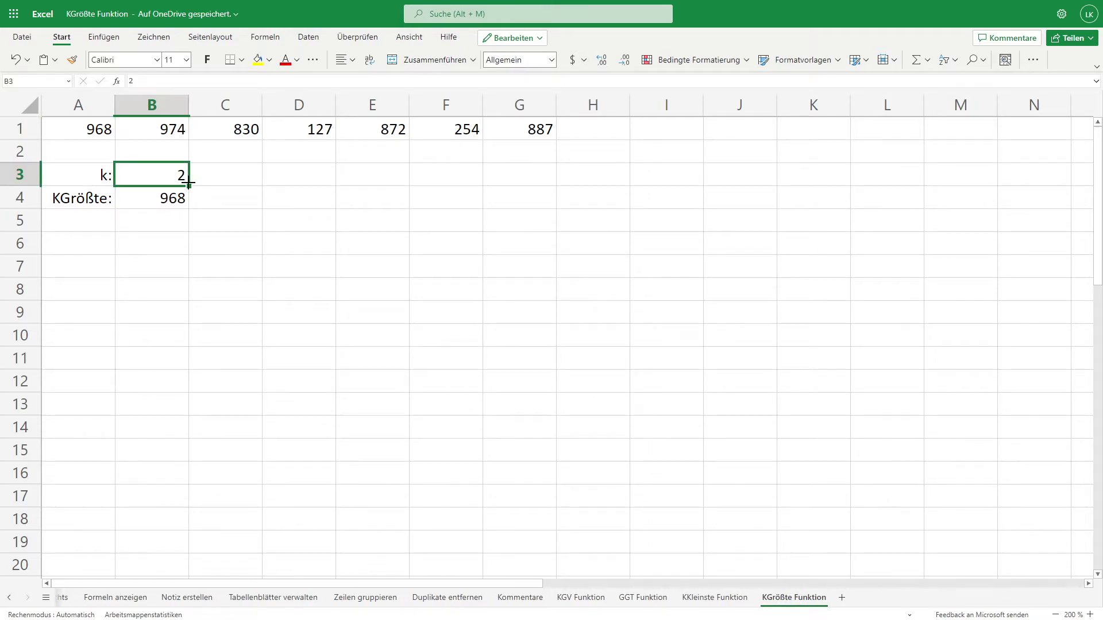
pyautogui.write('3')
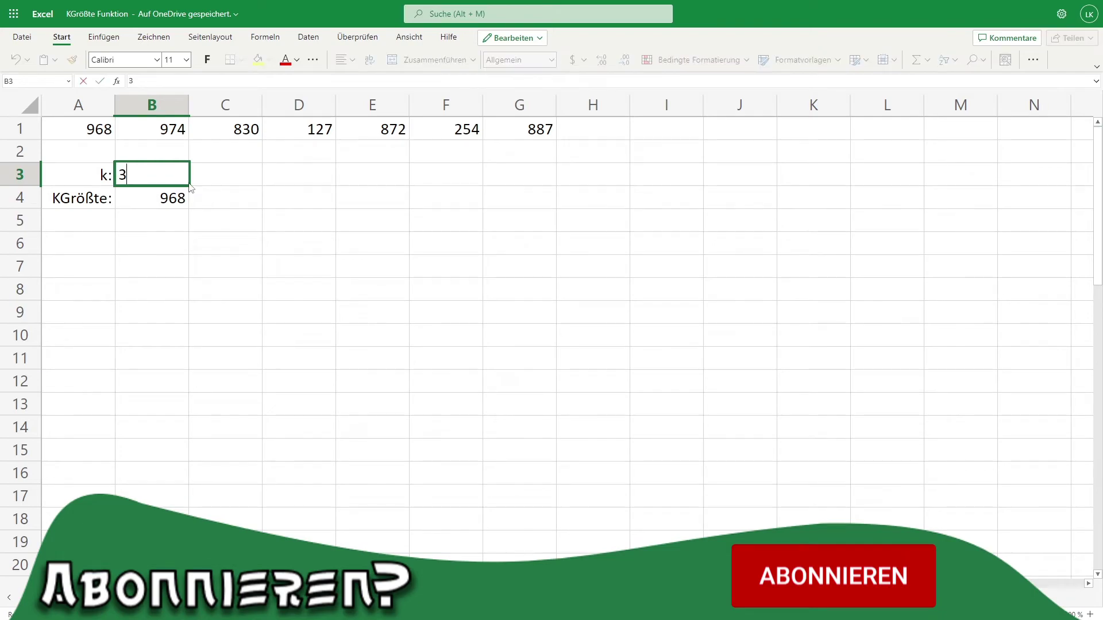
pyautogui.press('Return')
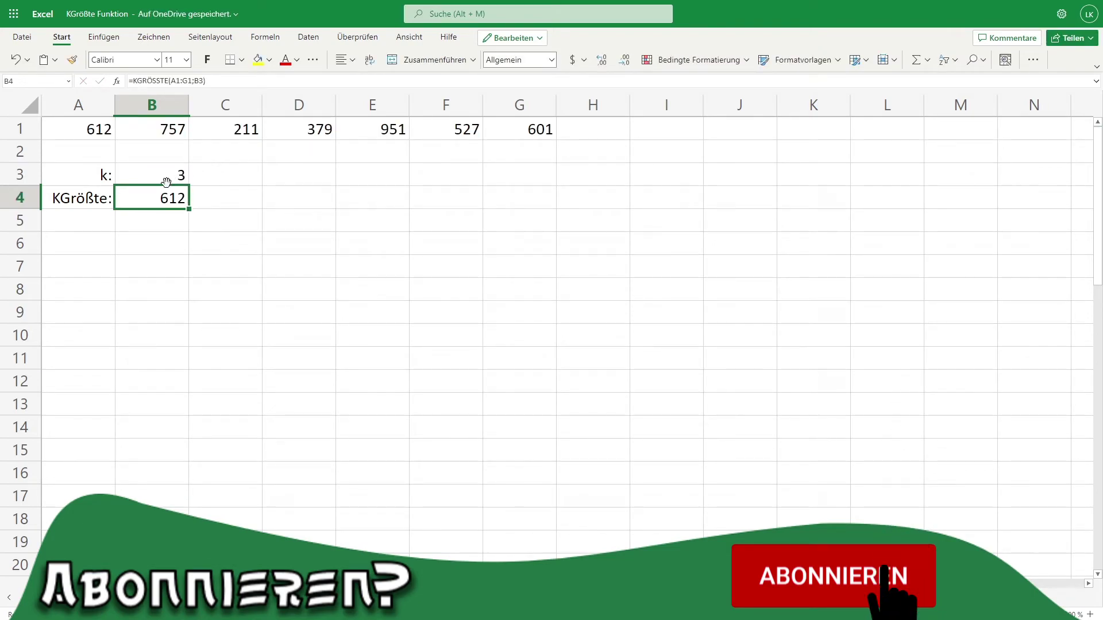
pyautogui.click(170, 178)
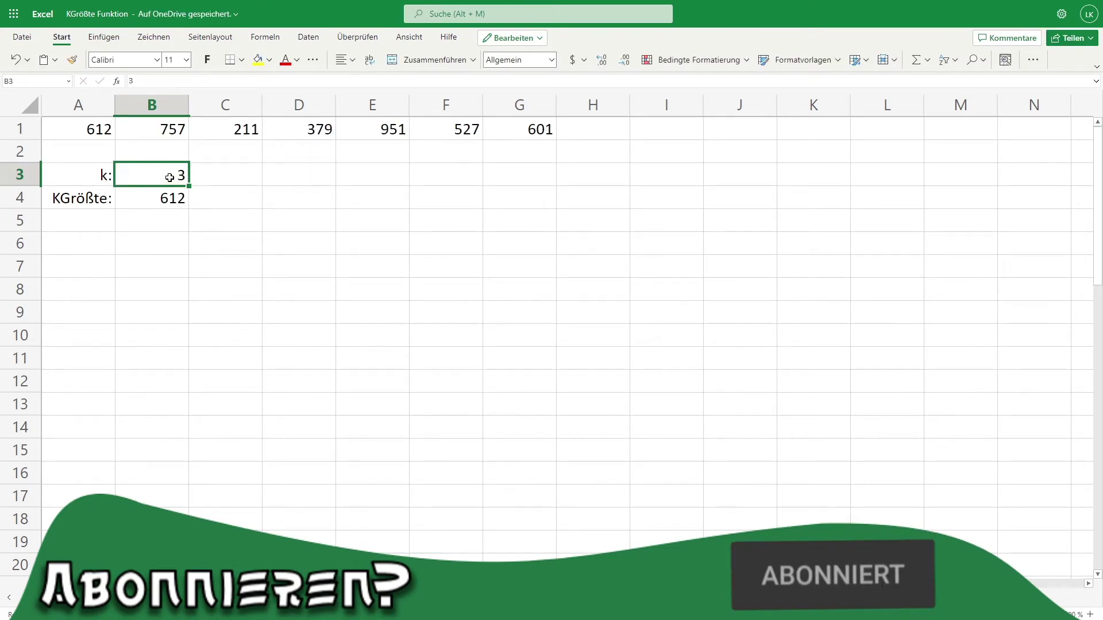
# Mark the seven numbers in A1:G1 and set k to 7 for the smallest value.
pyautogui.moveTo(104, 130)
pyautogui.mouseDown()
pyautogui.moveTo(417, 127)
pyautogui.moveTo(520, 157)
pyautogui.mouseUp()
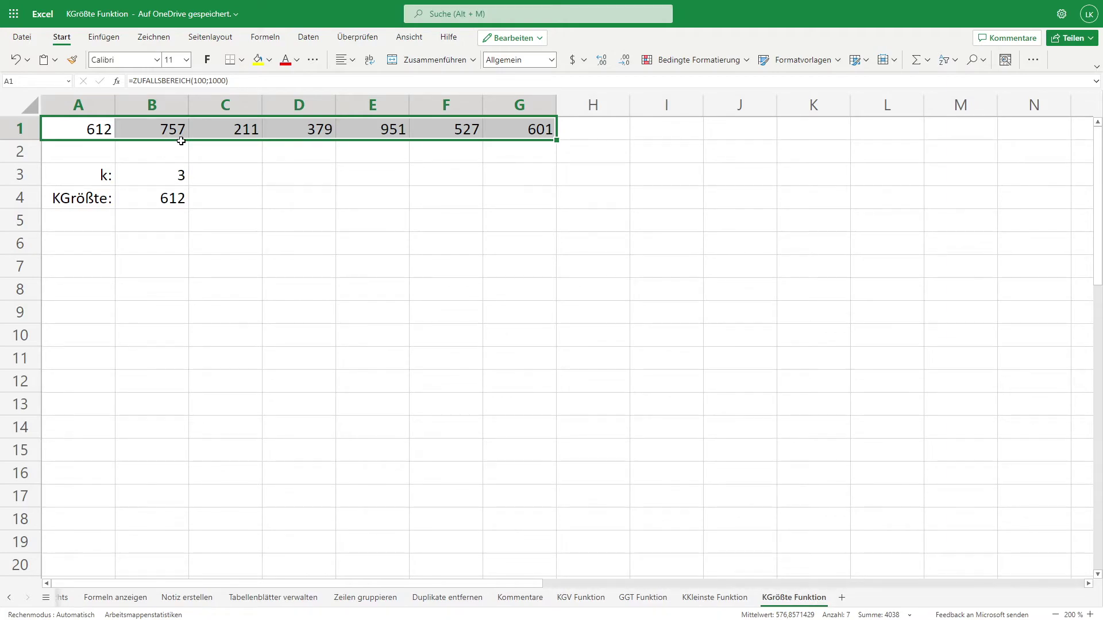
pyautogui.click(183, 179)
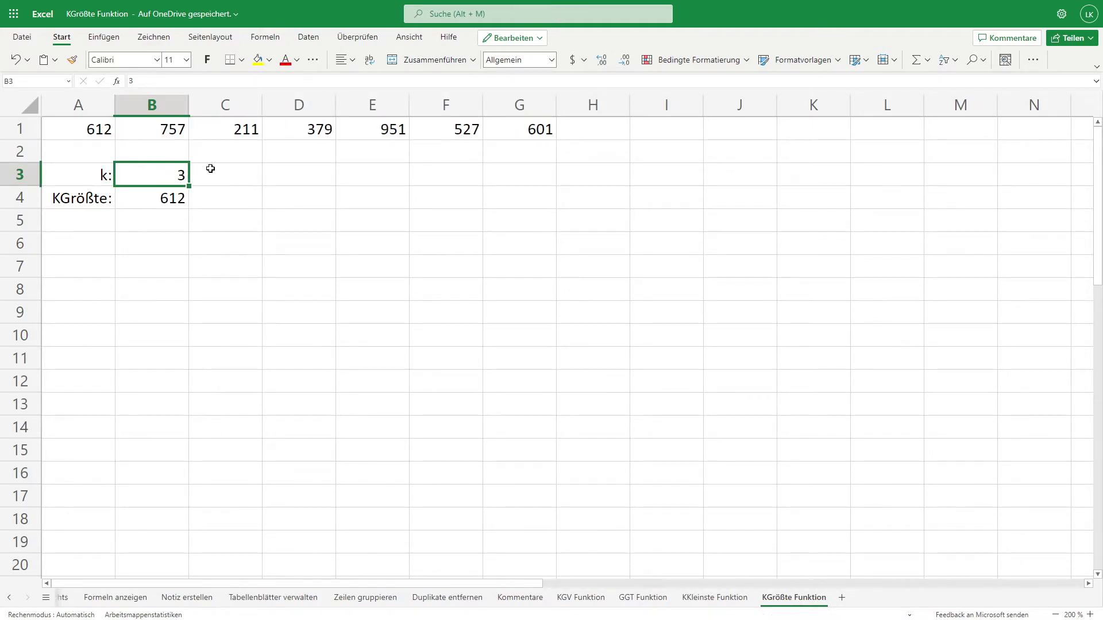
pyautogui.write('7')
pyautogui.press('Return')
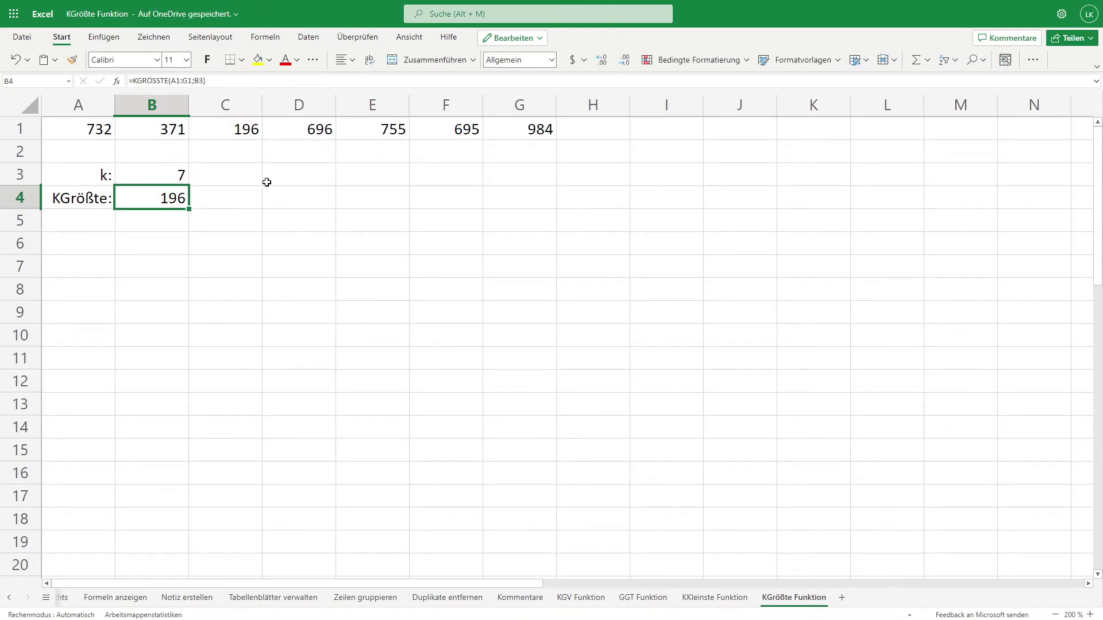
# Set k to 8 in B3, so B4 shows #ZAHL!
pyautogui.click(159, 175)
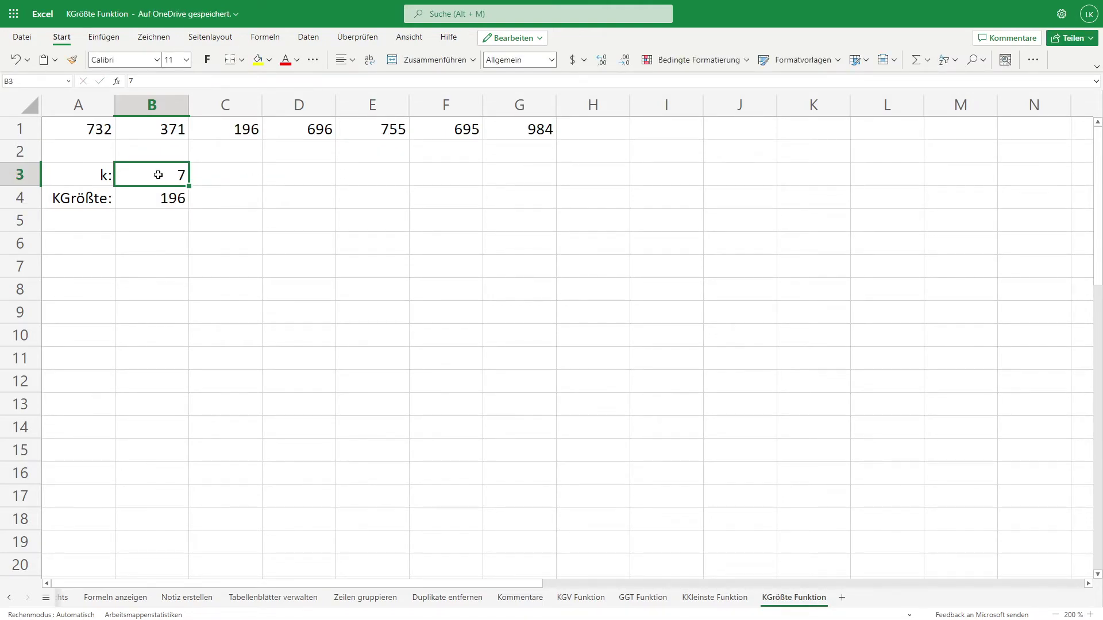
pyautogui.write('8')
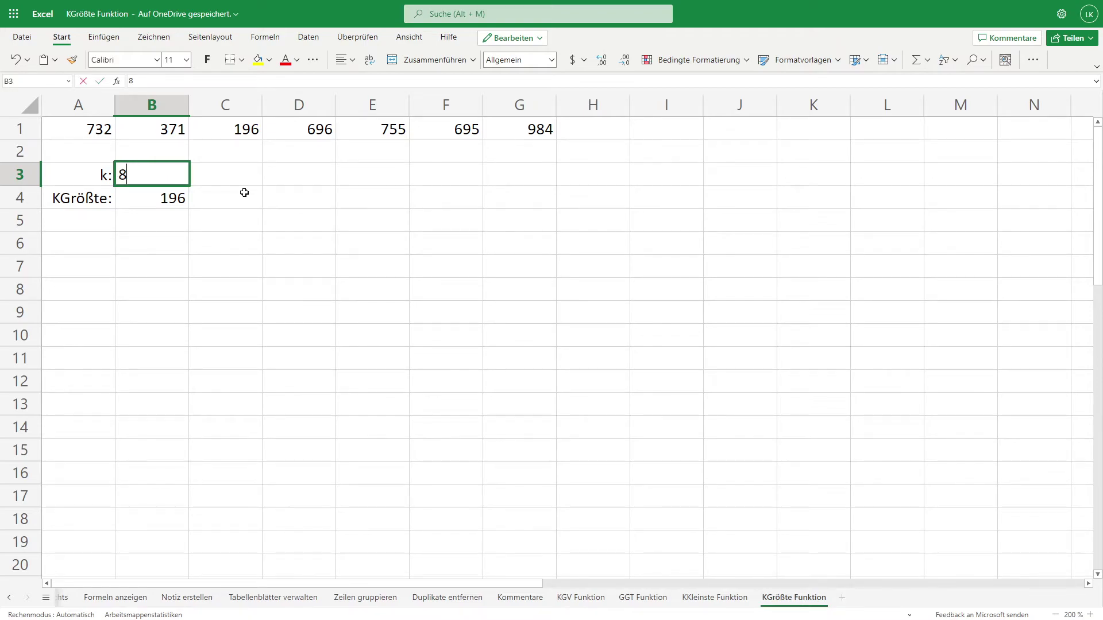
pyautogui.press('Return')
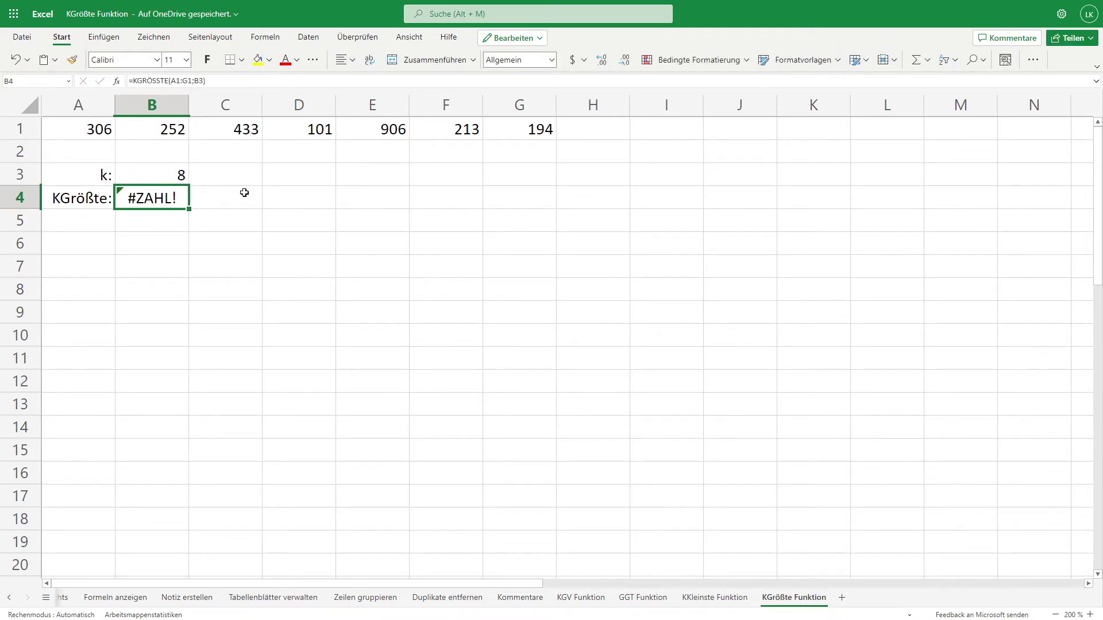
pyautogui.click(164, 219)
# Set k back to 7 in B3 so B4 shows the smallest number again.
pyautogui.click(155, 205)
pyautogui.click(627, 337)
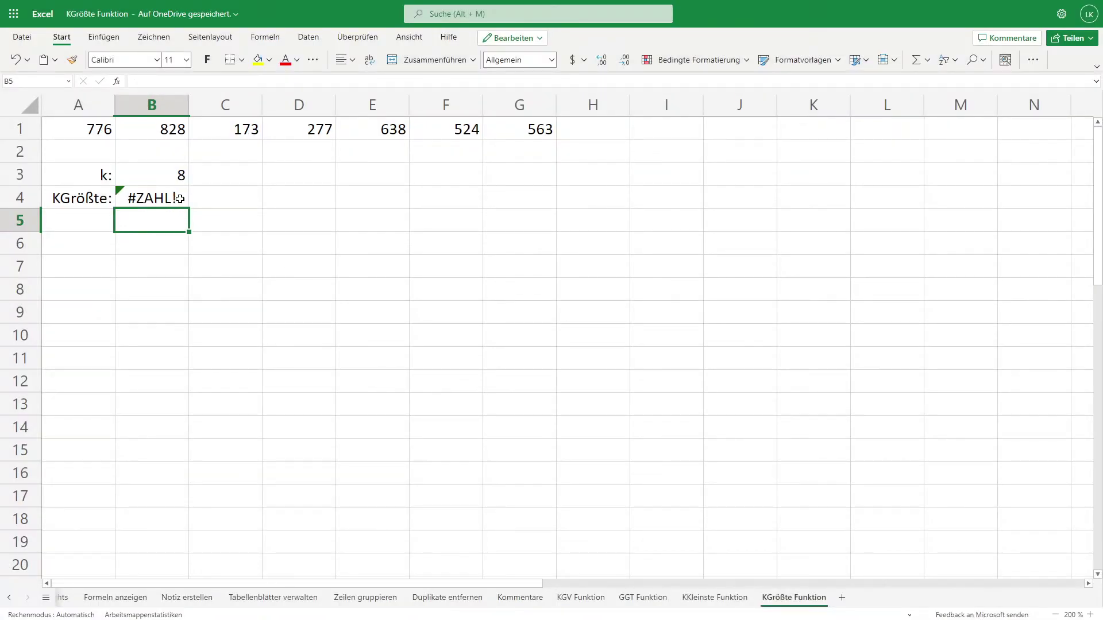
pyautogui.click(184, 178)
pyautogui.write('7')
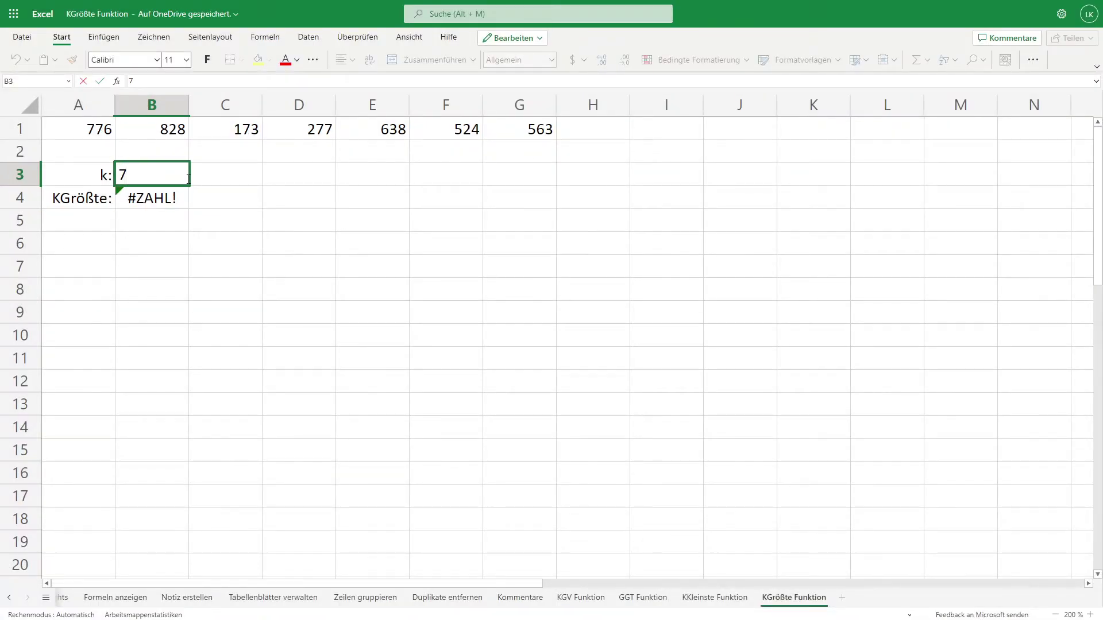
pyautogui.press('Return')
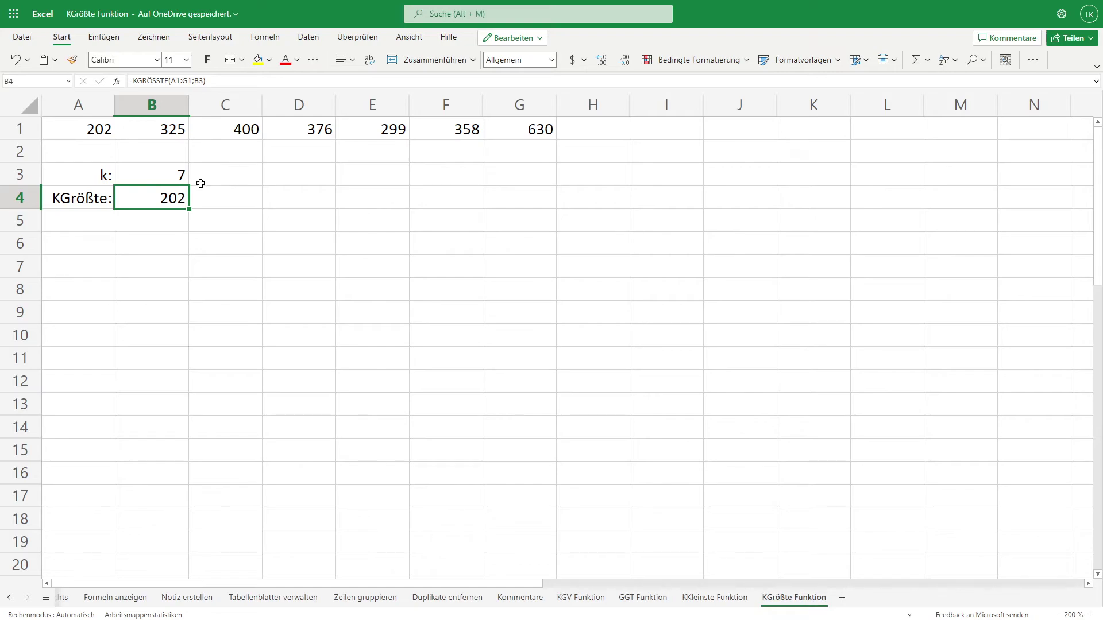
# Set k to 2 in B3 so B4 returns the second-largest number, 703.
pyautogui.click(161, 174)
pyautogui.write('2')
pyautogui.press('Return')
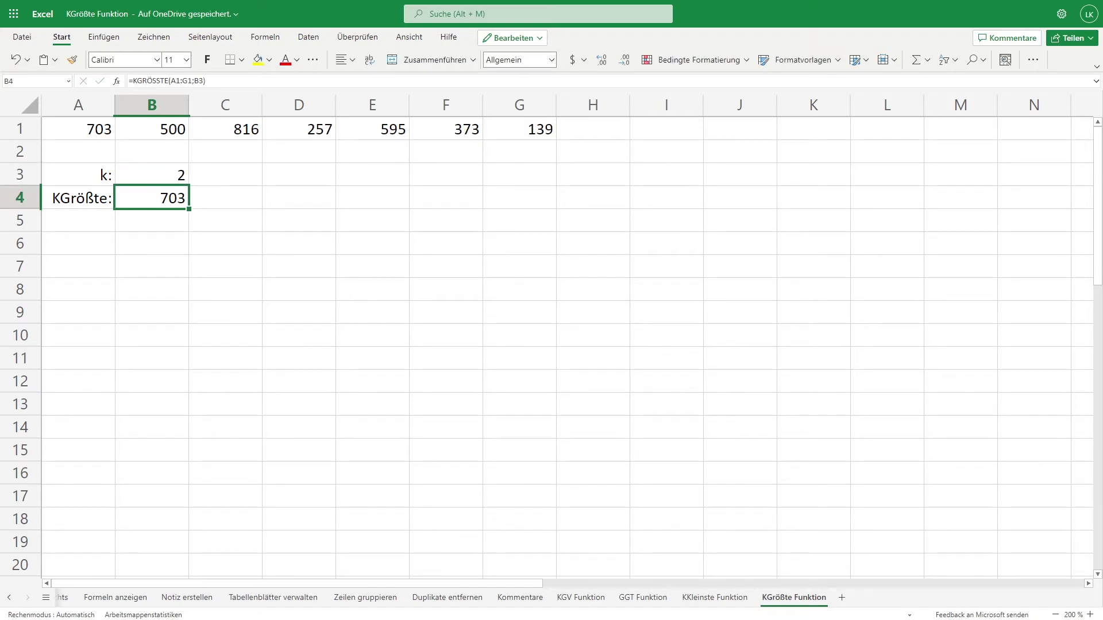